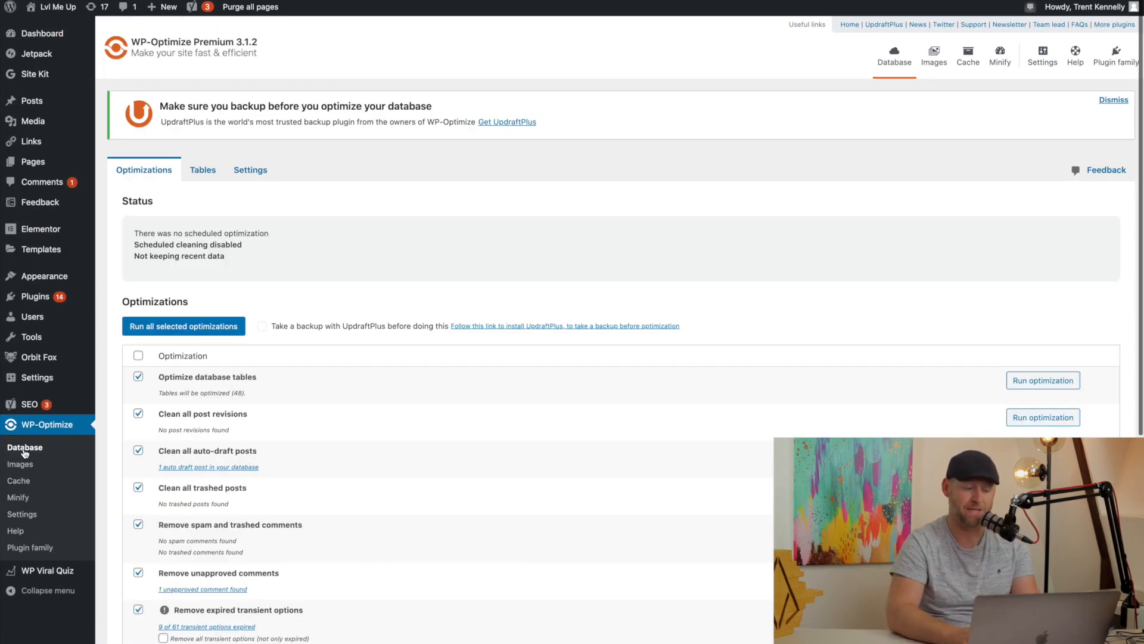
# - Exclude "Remove expired transient options" from the selected database optimizations
pyautogui.scroll(-2, 316, 263)
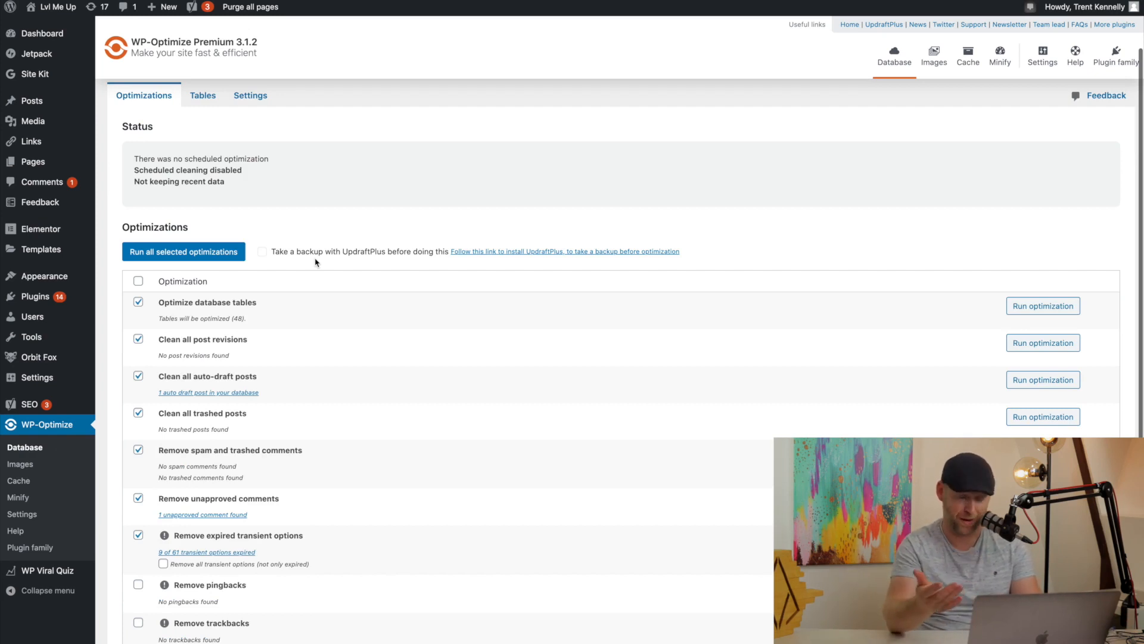
pyautogui.scroll(-3, 314, 258)
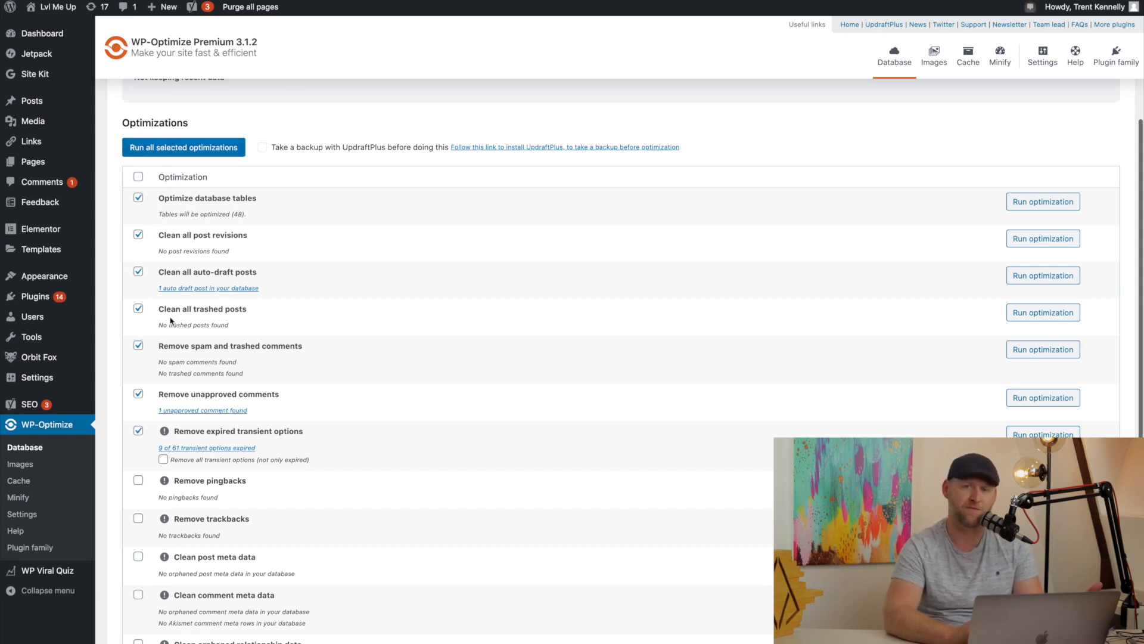
pyautogui.scroll(-3, 171, 322)
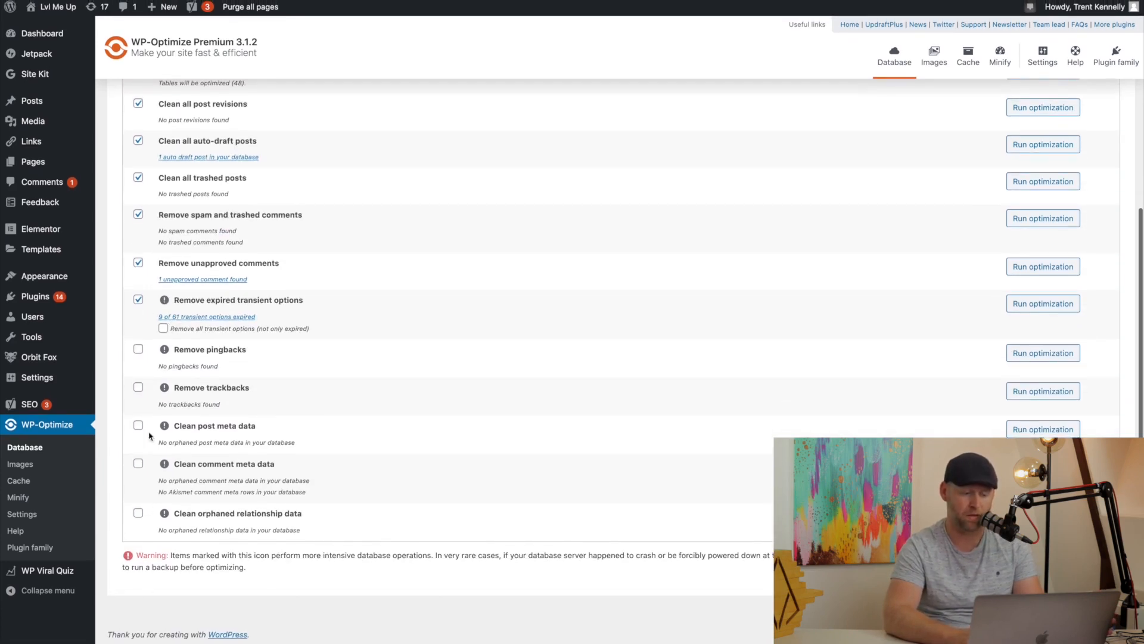
pyautogui.click(138, 300)
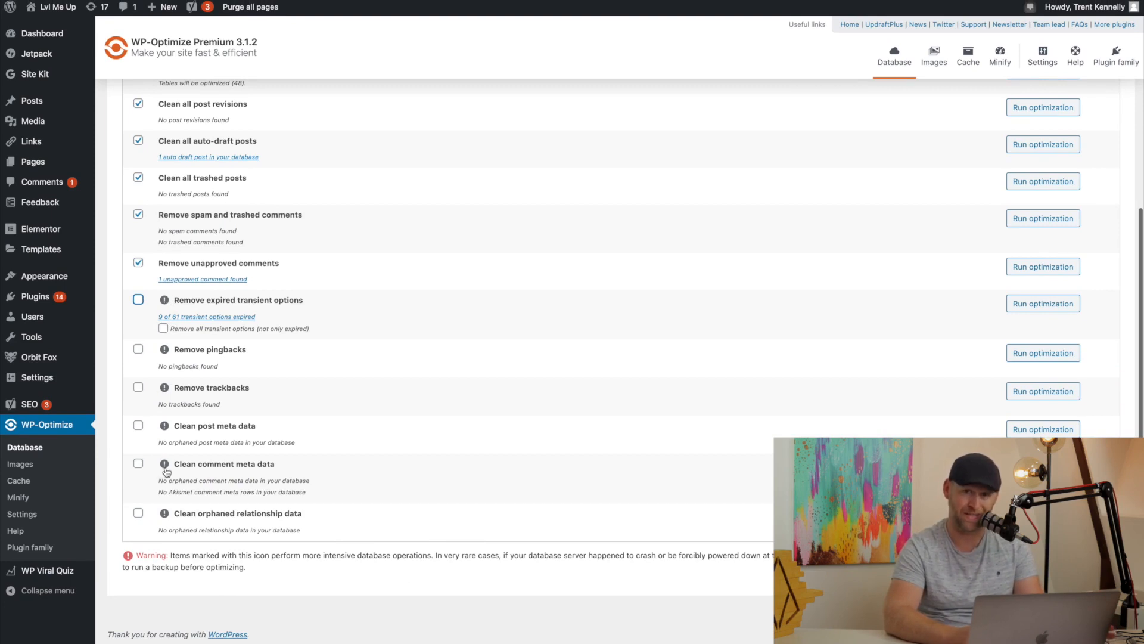
pyautogui.click(307, 413)
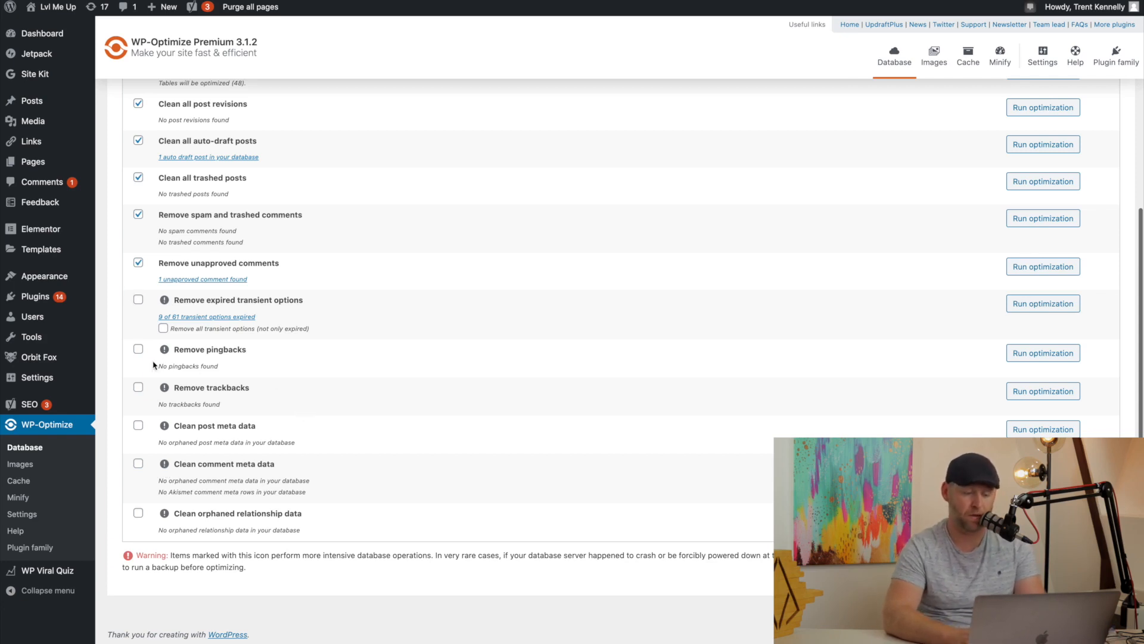
# - Examine the findings under the pingbacks, spam and trashed comments, and comment meta data optimizations
pyautogui.moveTo(155, 370); pyautogui.dragTo(220, 367)
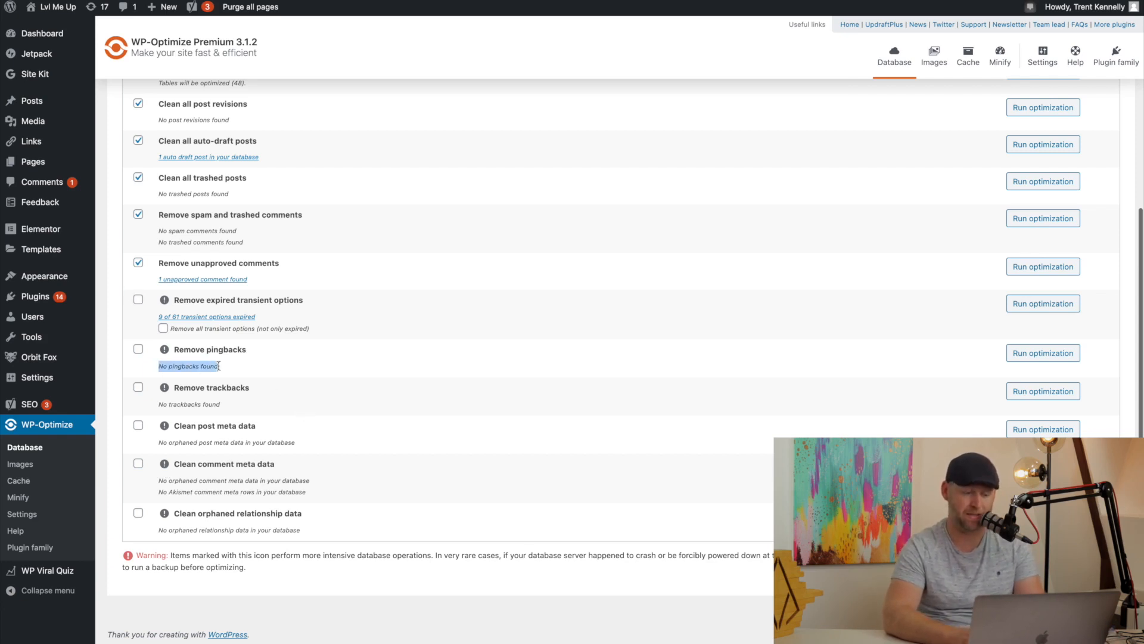
pyautogui.click(160, 231)
pyautogui.moveTo(159, 231); pyautogui.dragTo(245, 244)
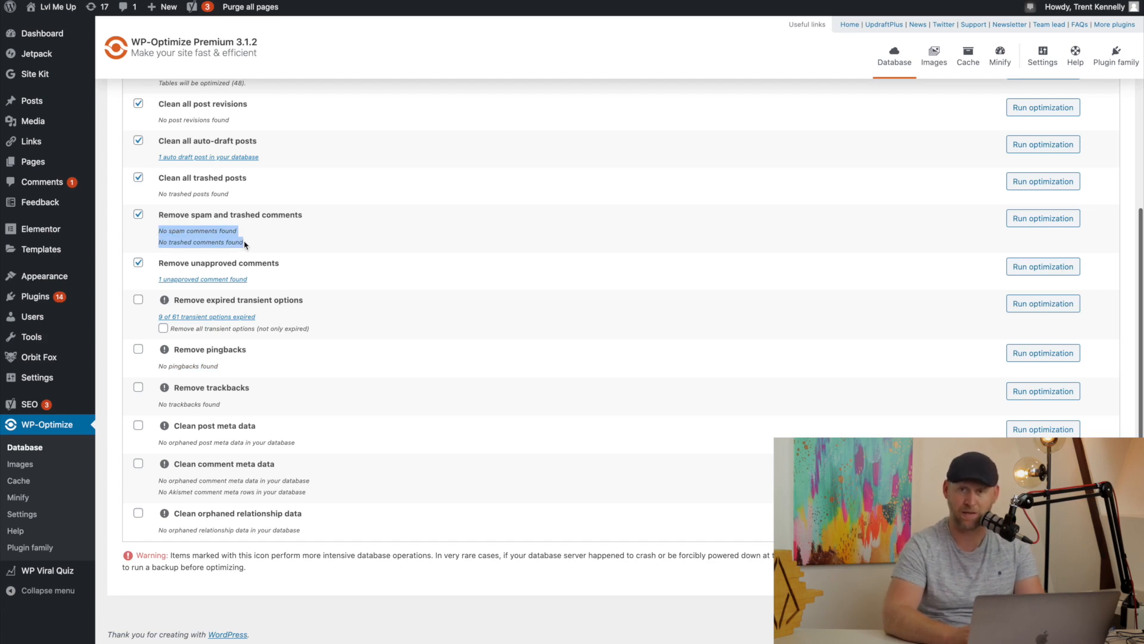
pyautogui.moveTo(160, 481); pyautogui.dragTo(287, 503)
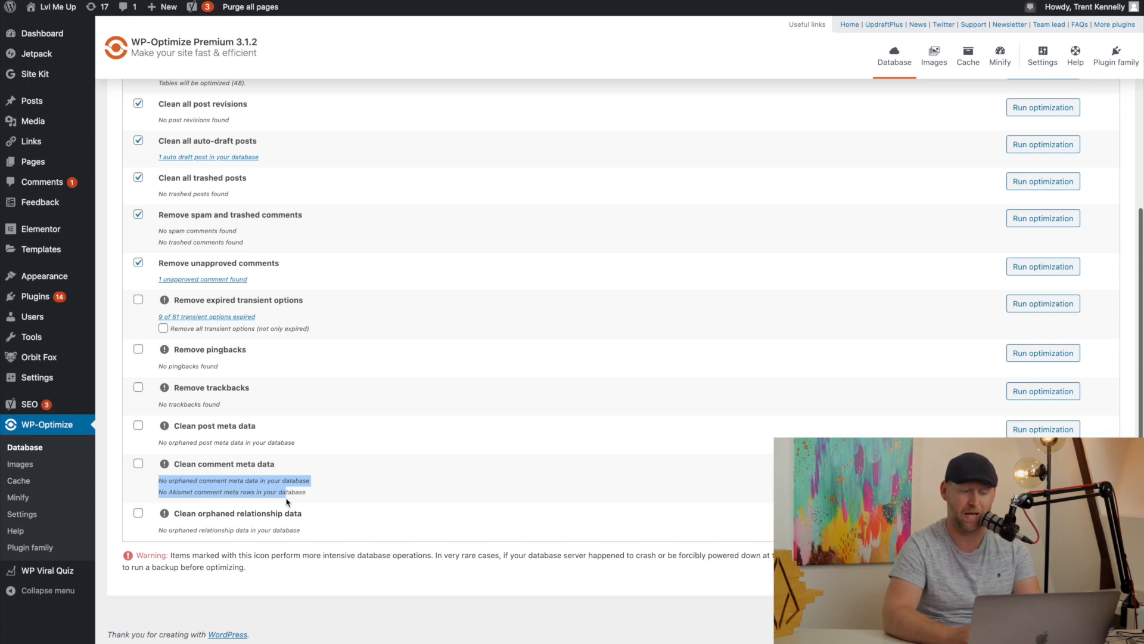
# - Select all optimizations in the database optimization list at once
pyautogui.scroll(3, 286, 503)
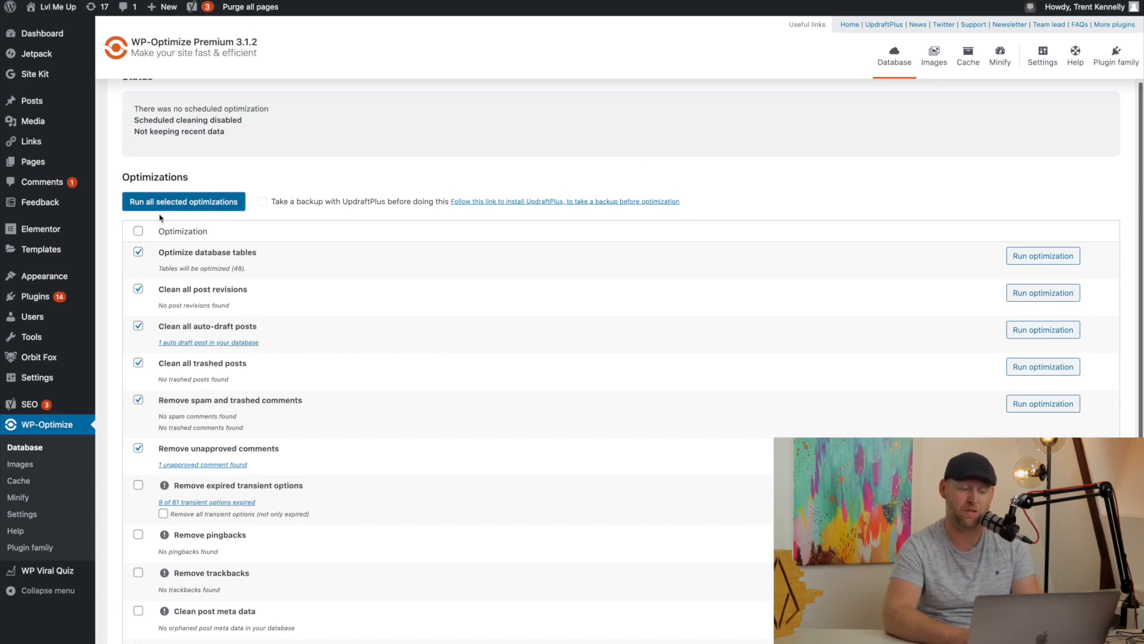
pyautogui.click(138, 232)
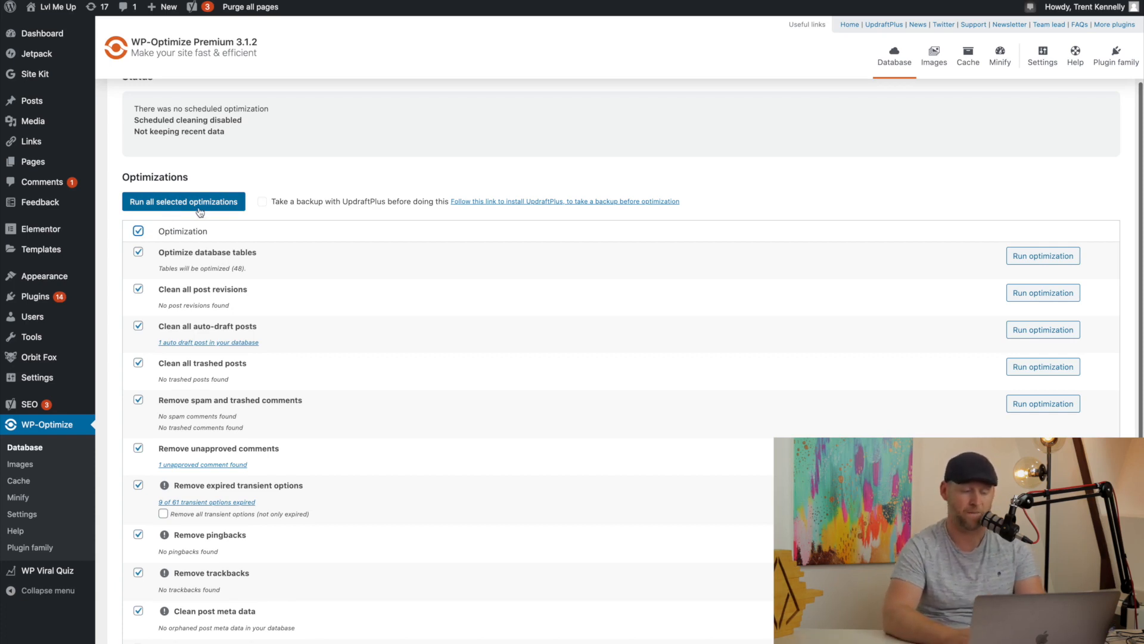
# - Open the image compression page and review its compression options and the uncompressed images
pyautogui.click(24, 464)
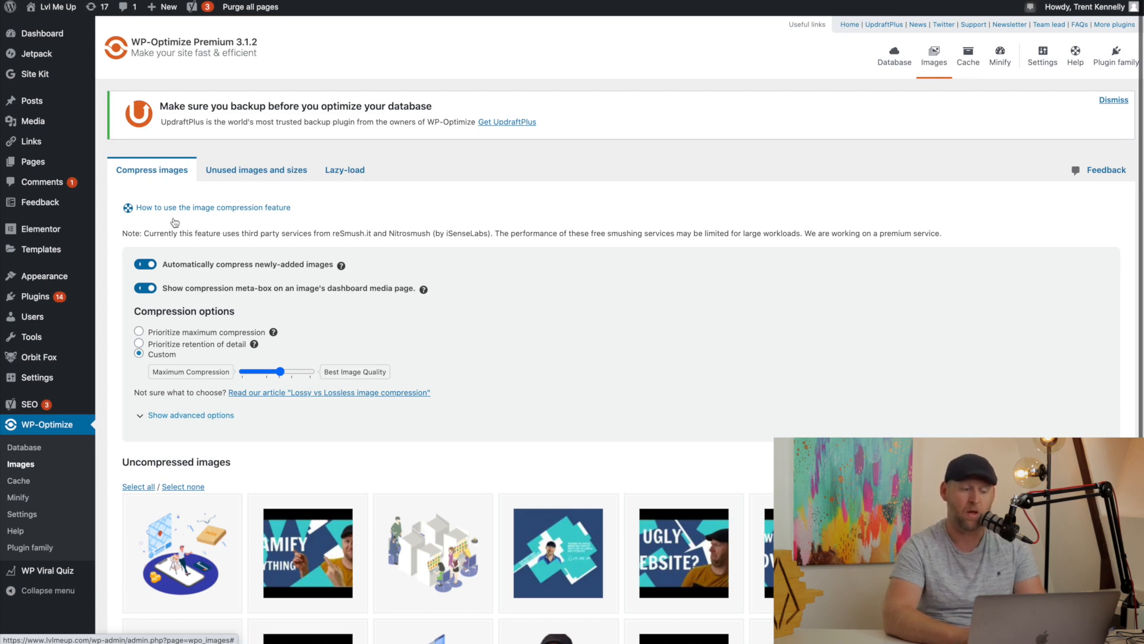
pyautogui.scroll(-3, 225, 297)
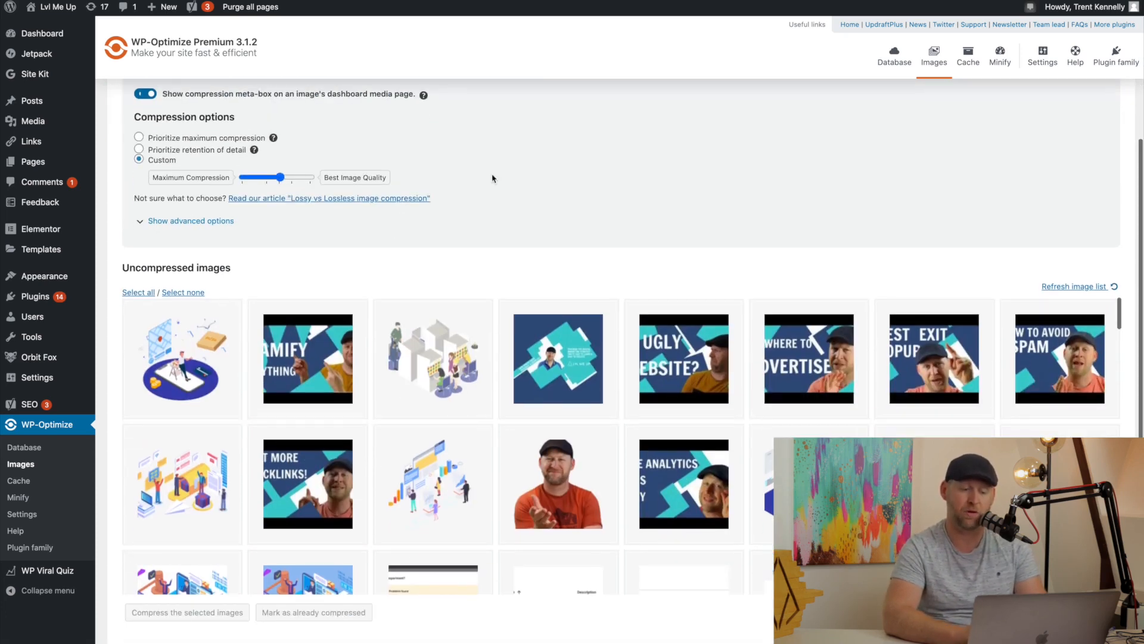
pyautogui.scroll(3, 421, 259)
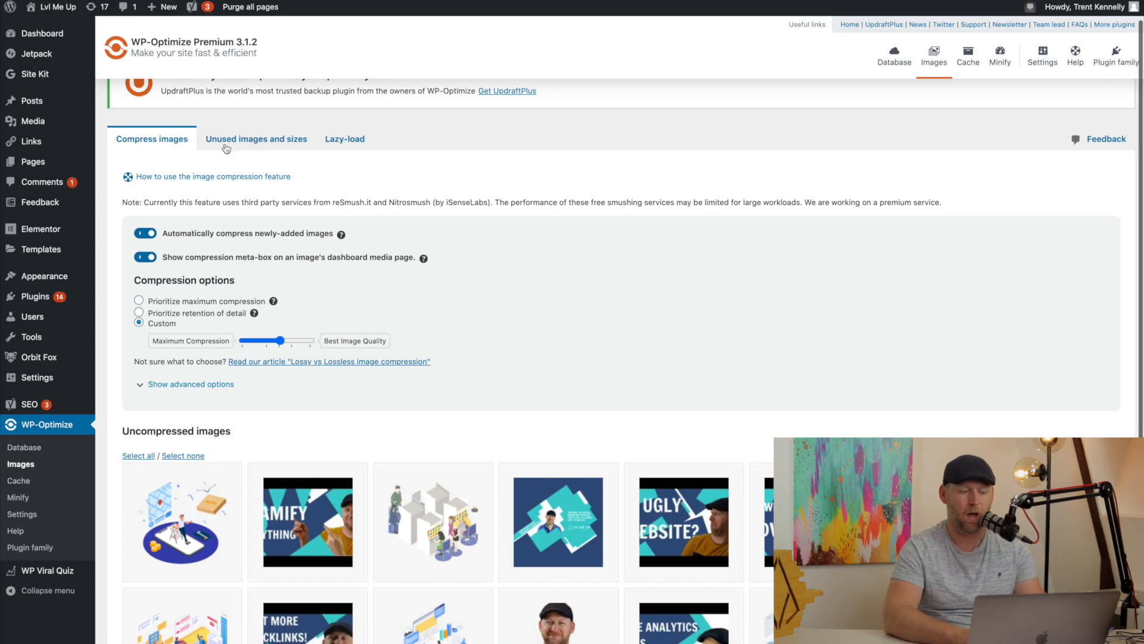
# - Browse the site's unused images and image sizes
pyautogui.click(245, 141)
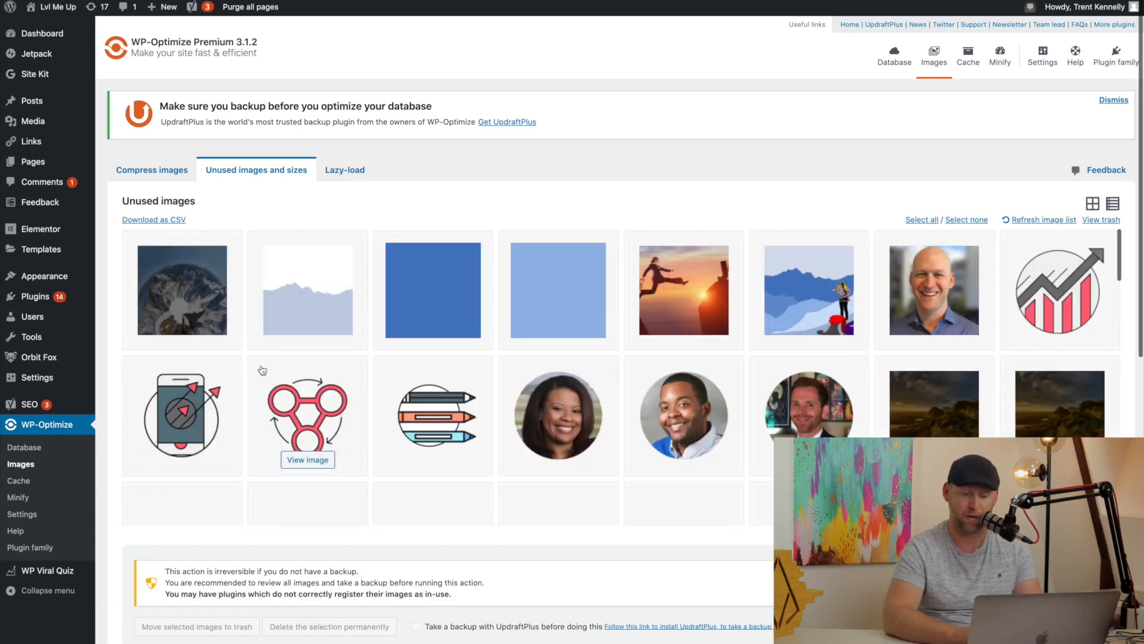
pyautogui.scroll(-10, 832, 245)
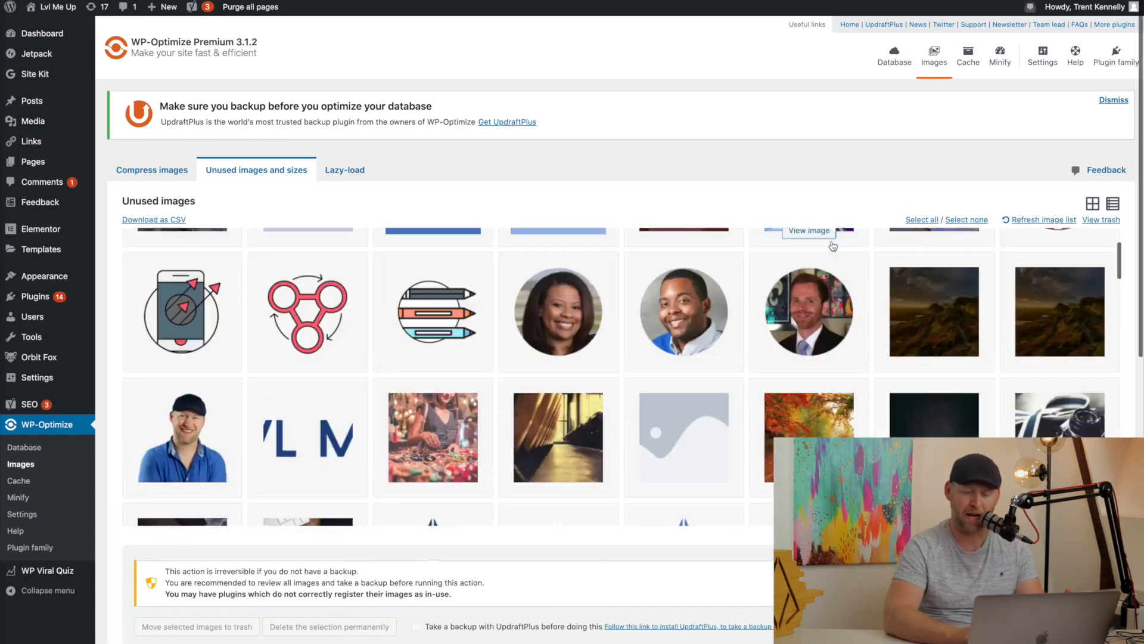
pyautogui.scroll(5, 832, 245)
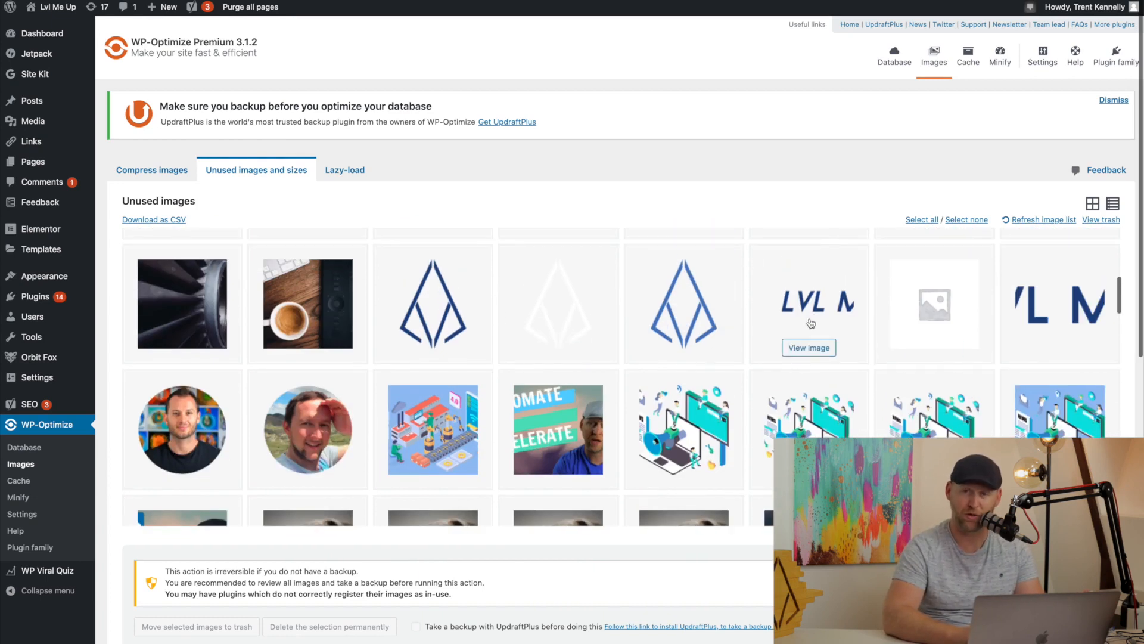
pyautogui.scroll(-2, 705, 342)
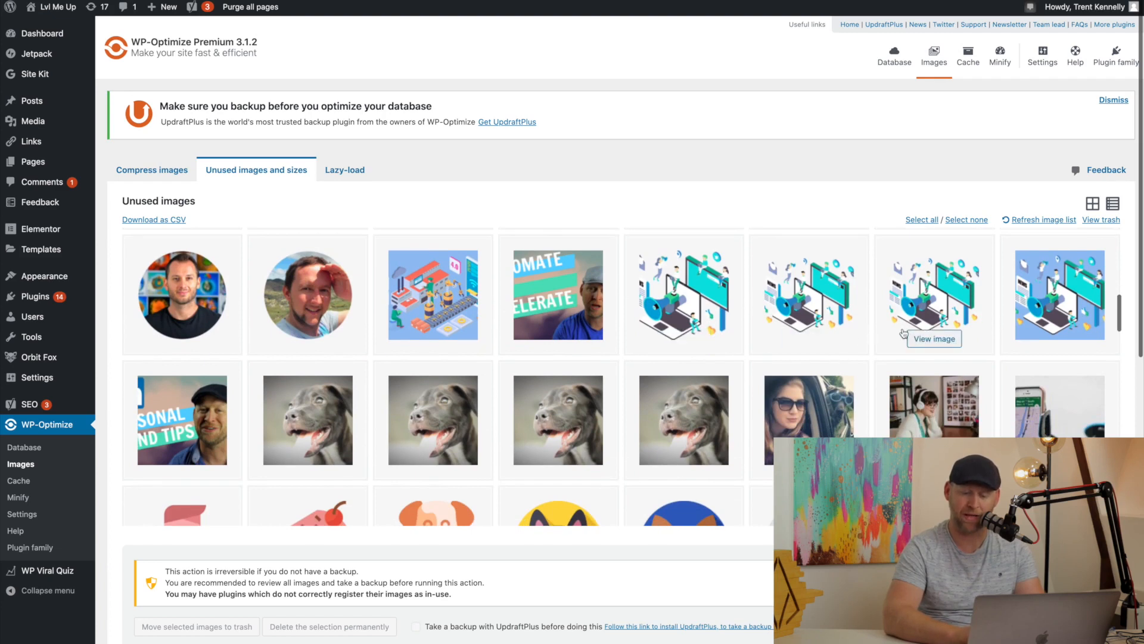
pyautogui.scroll(-5, 930, 348)
pyautogui.scroll(-6, 930, 350)
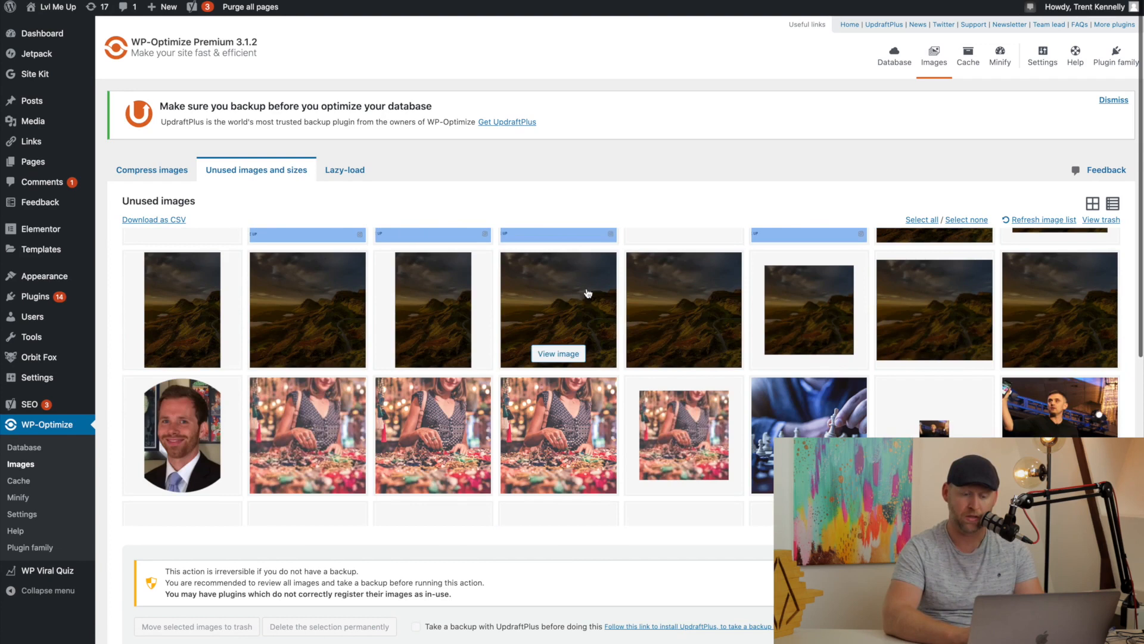
# - Select four adjacent copies of the dark landscape picture among the unused images
pyautogui.click(559, 309)
pyautogui.click(684, 309)
pyautogui.click(794, 310)
pyautogui.click(933, 310)
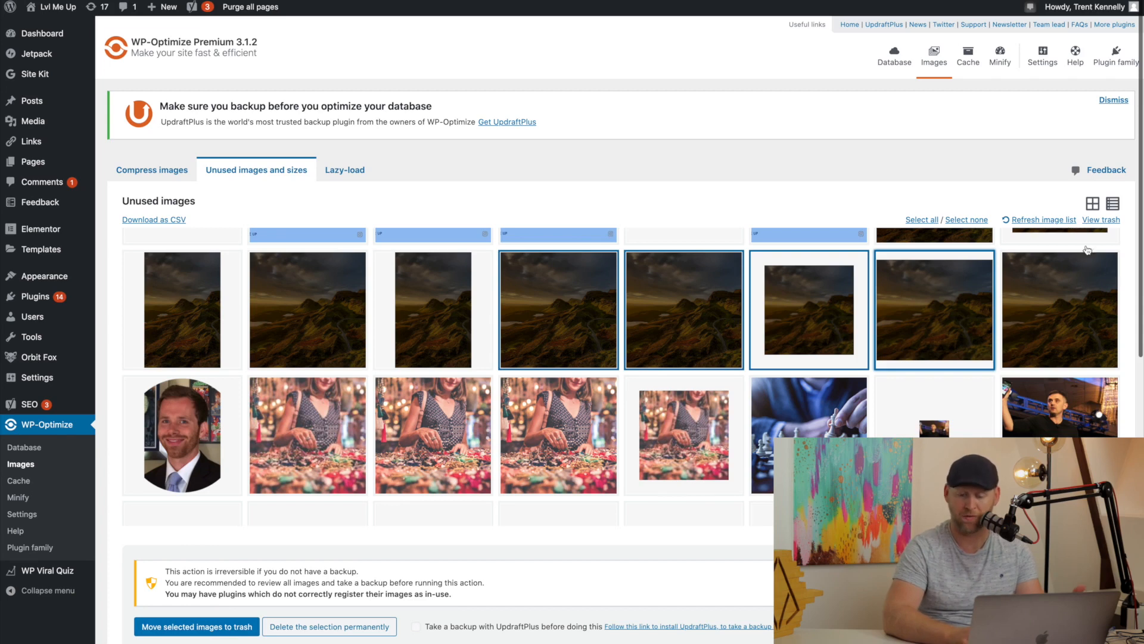
pyautogui.moveTo(900, 360)
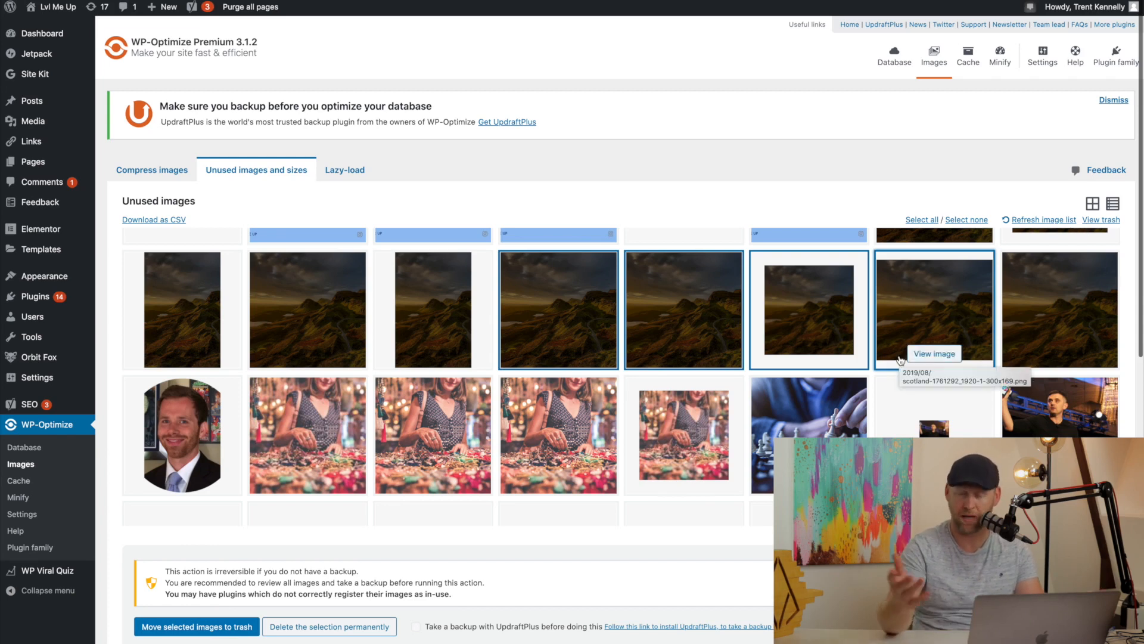
pyautogui.scroll(10, 900, 360)
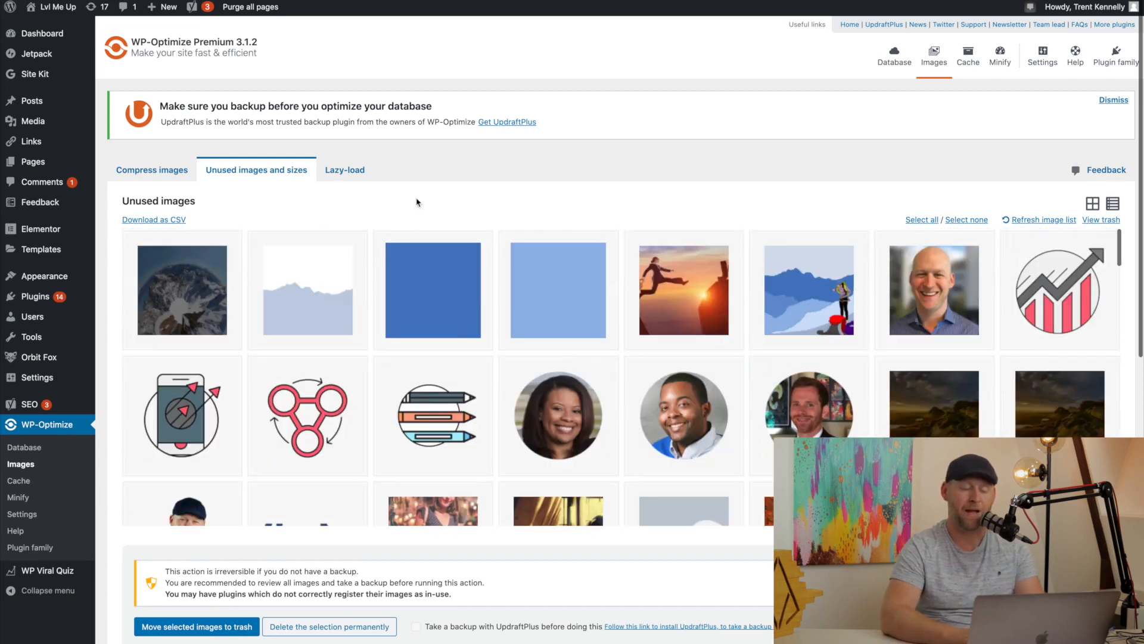
# - Review the image lazy-load options and the cache preload settings
pyautogui.click(350, 172)
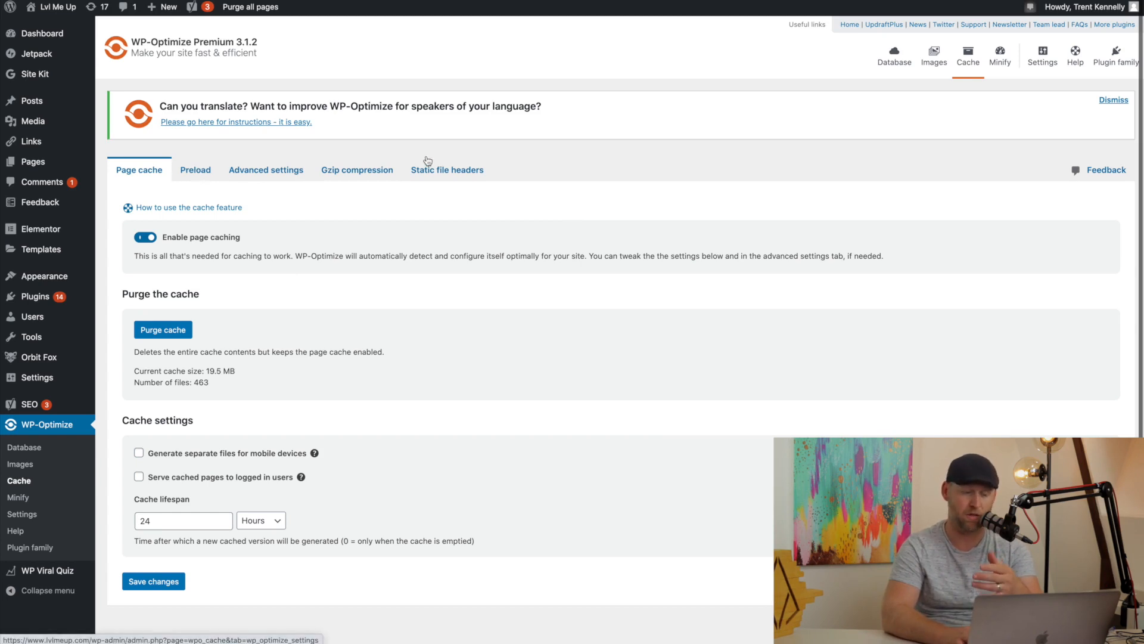
pyautogui.click(201, 171)
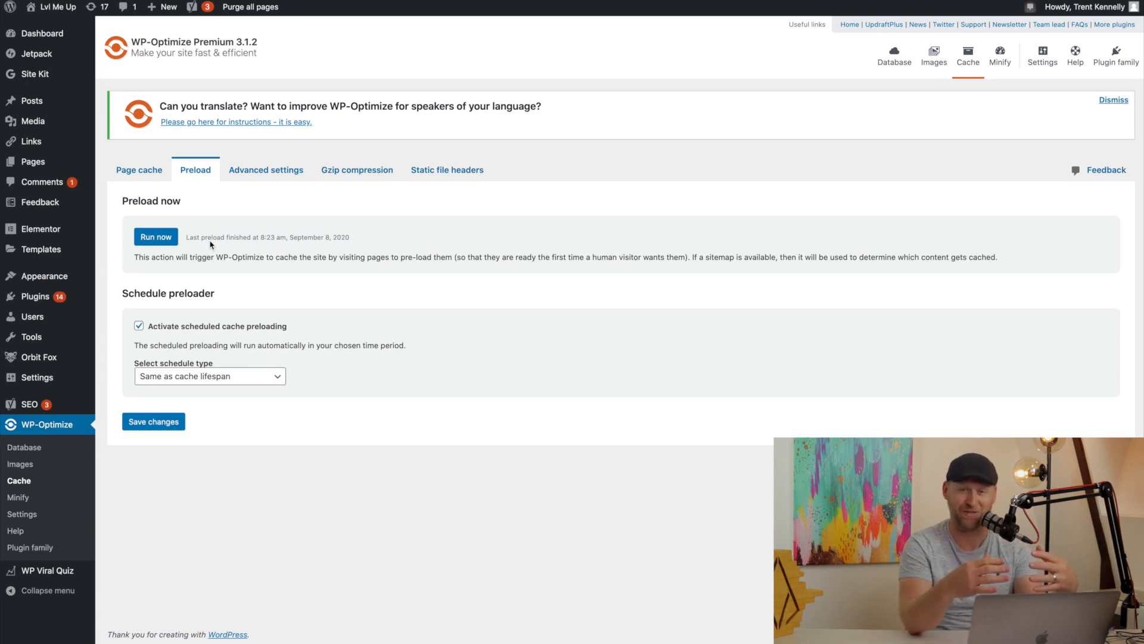
# - Try entering /members as a path excluded from caching in the advanced cache settings, and clear the entry
pyautogui.click(262, 171)
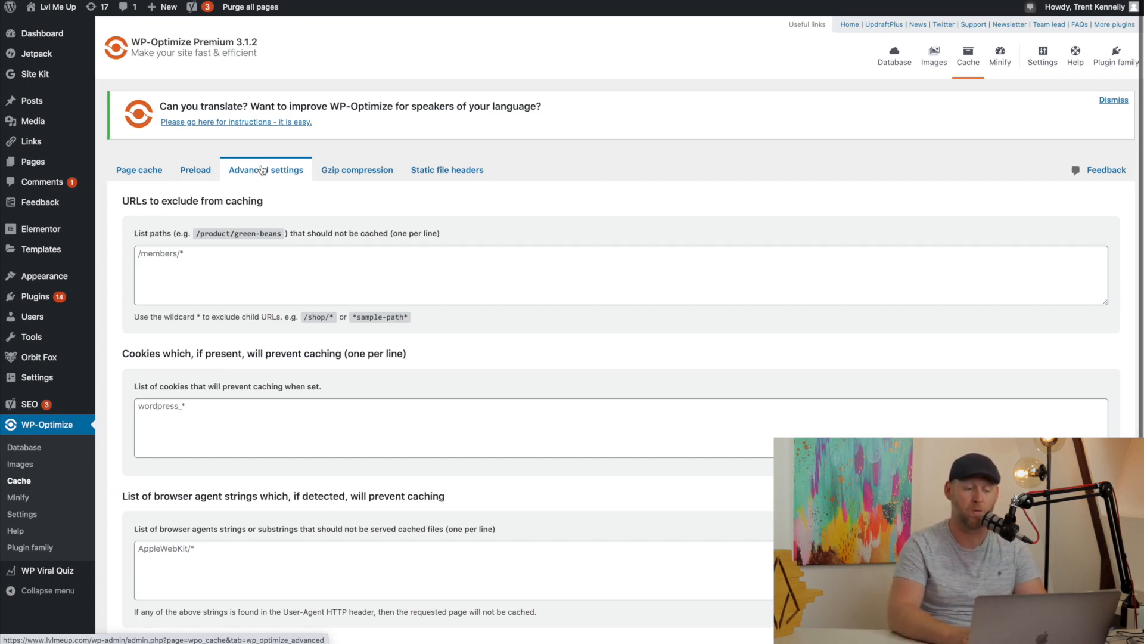
pyautogui.click(221, 285)
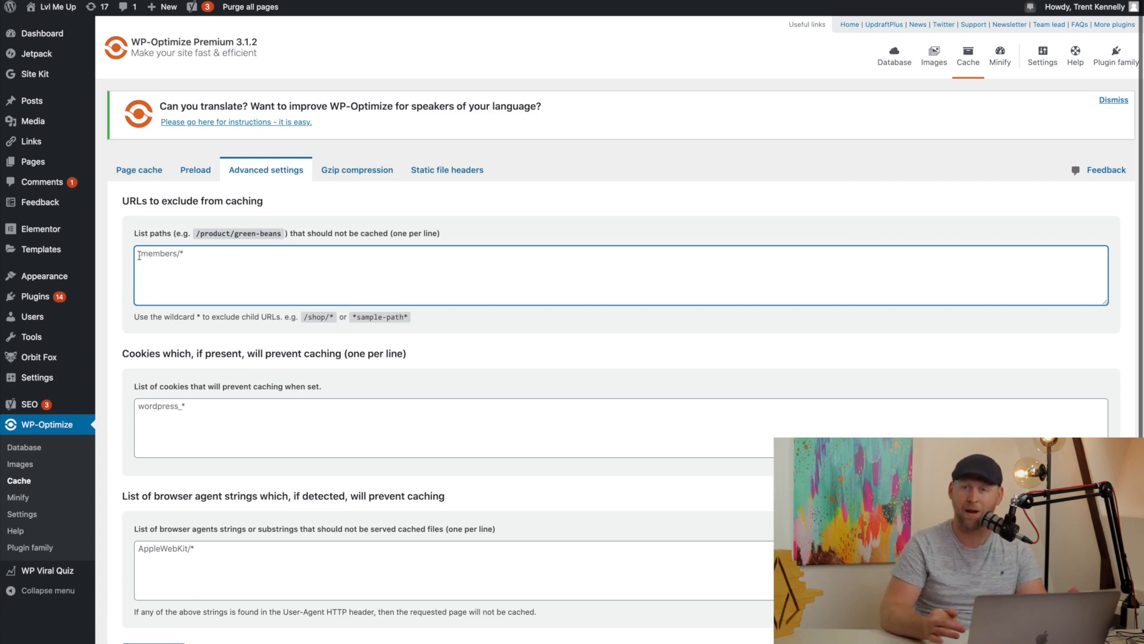
pyautogui.write('/memb')
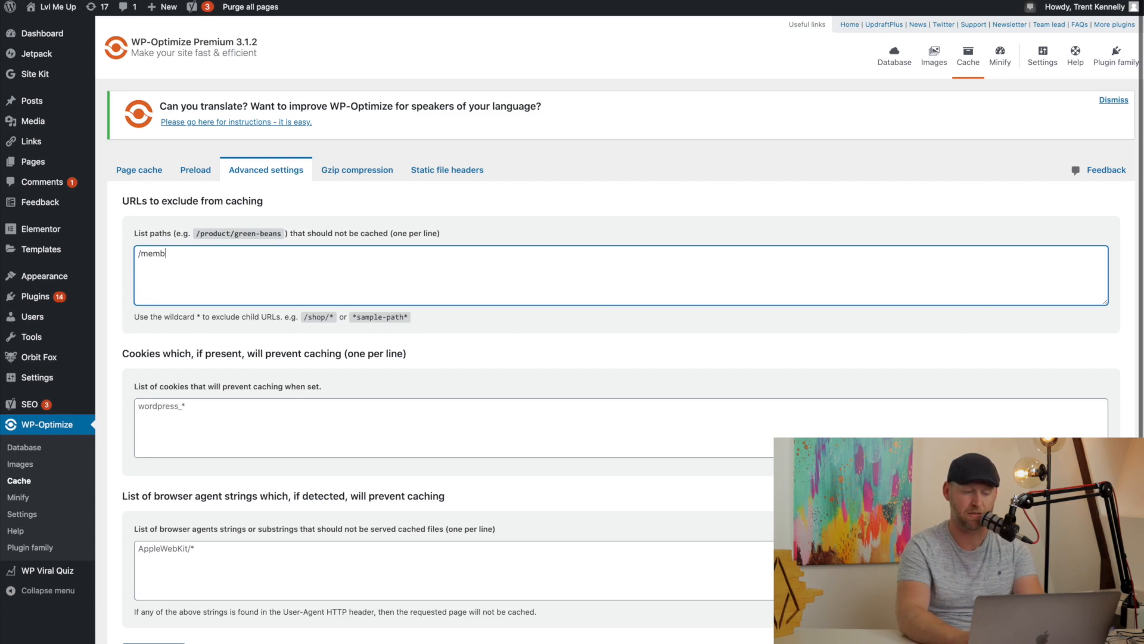
pyautogui.write('ers')
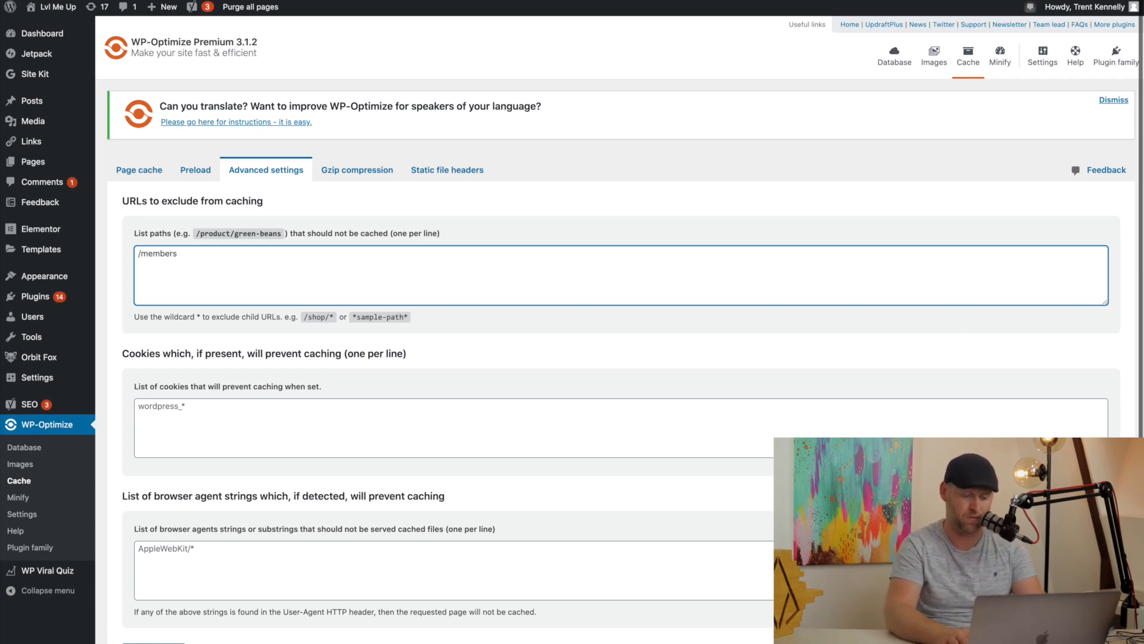
pyautogui.tripleClick(139, 259)
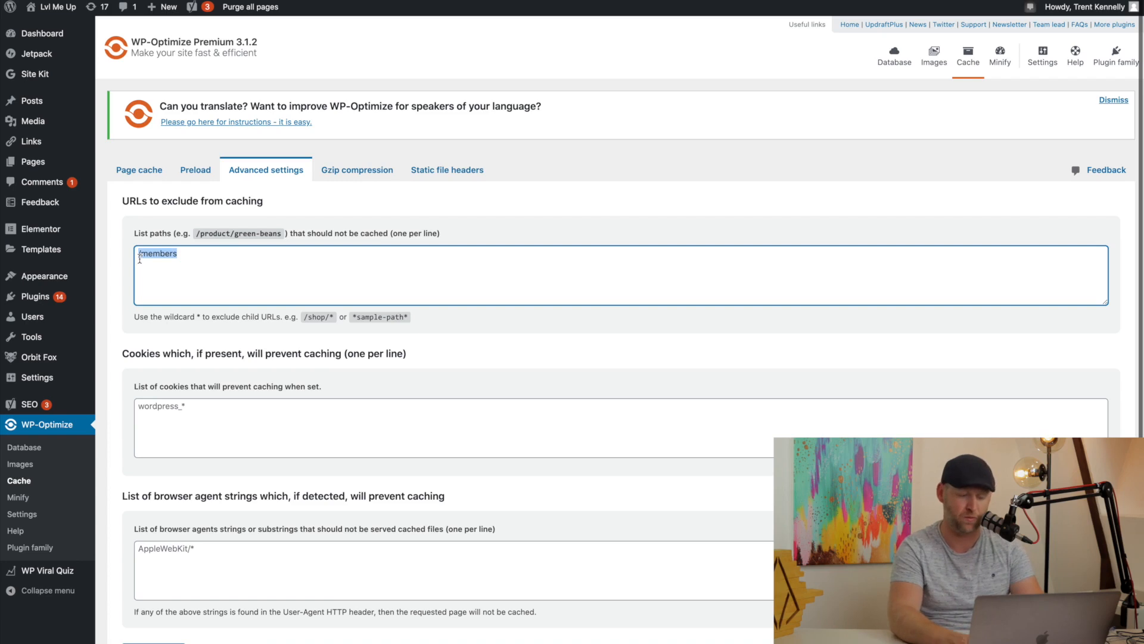
pyautogui.press('BackSpace')
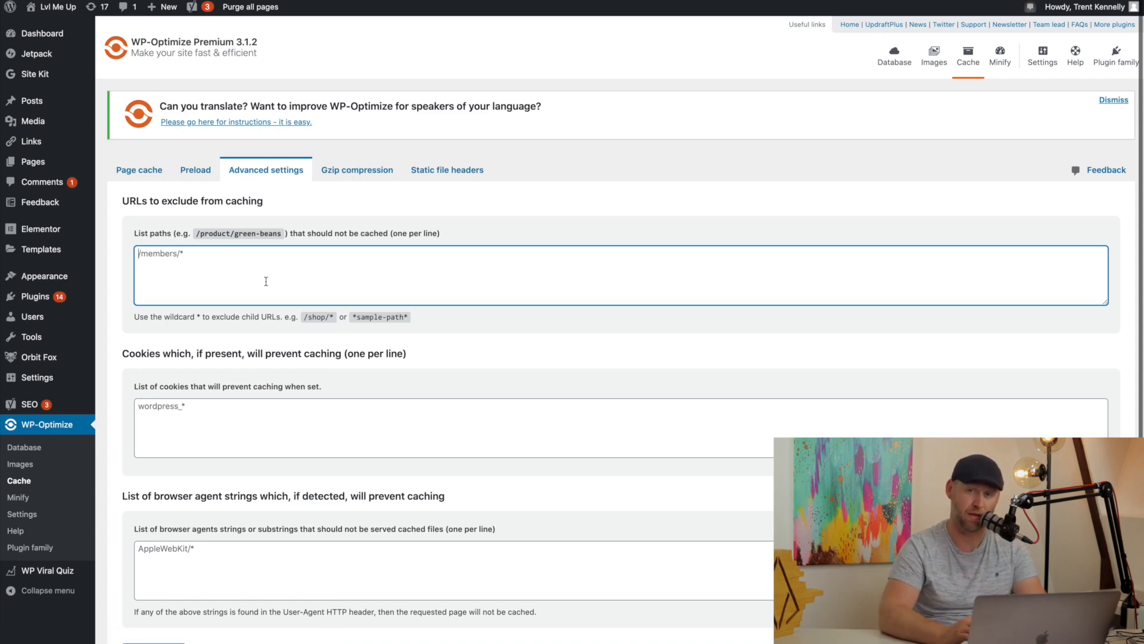
pyautogui.scroll(-3, 265, 281)
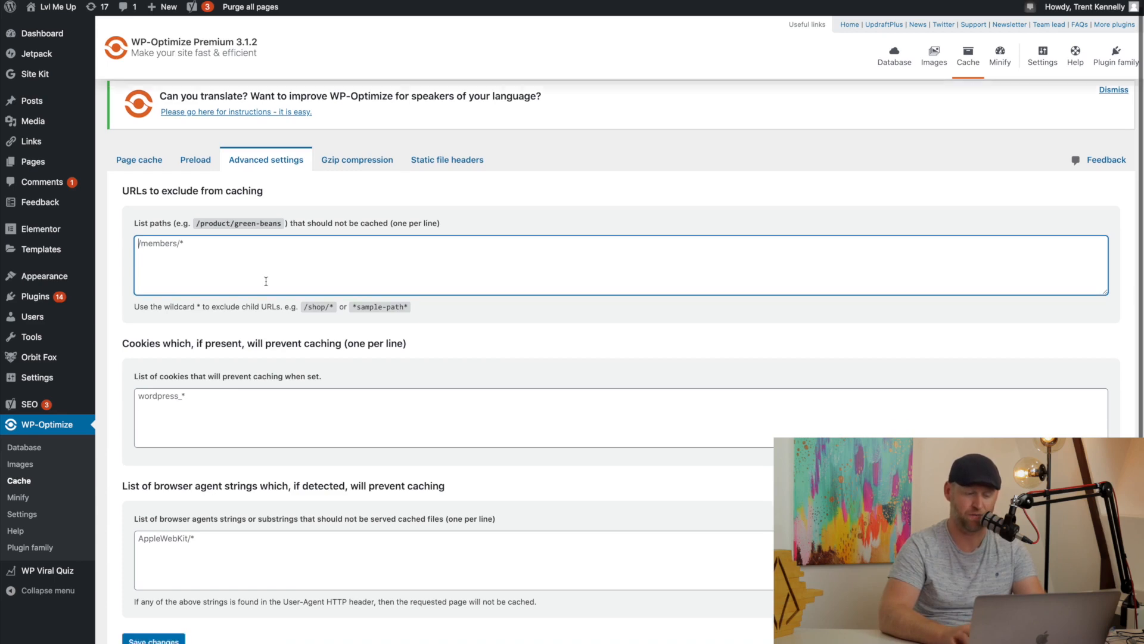
# - Review the Minify page's status, JavaScript and CSS options, finishing on the minify status
pyautogui.click(18, 498)
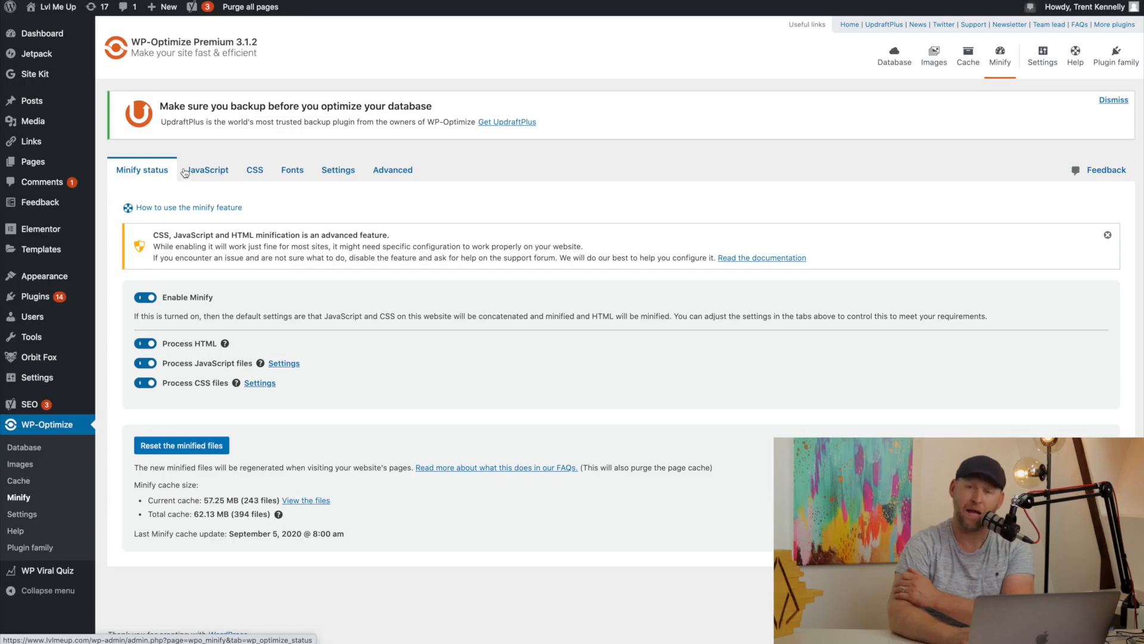
pyautogui.click(218, 174)
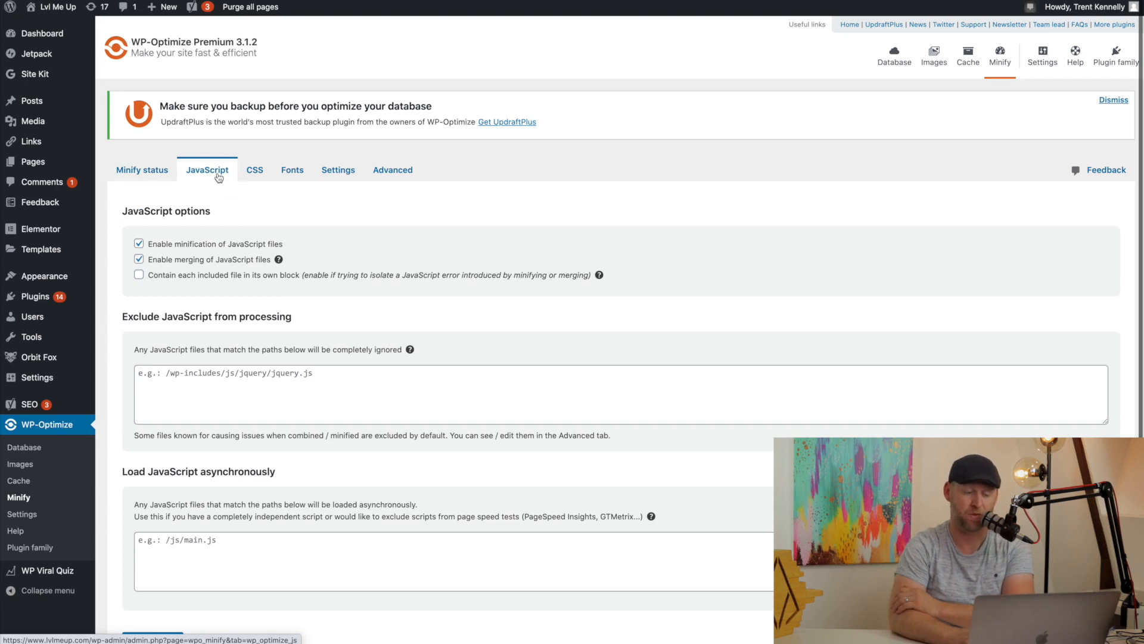
pyautogui.click(256, 171)
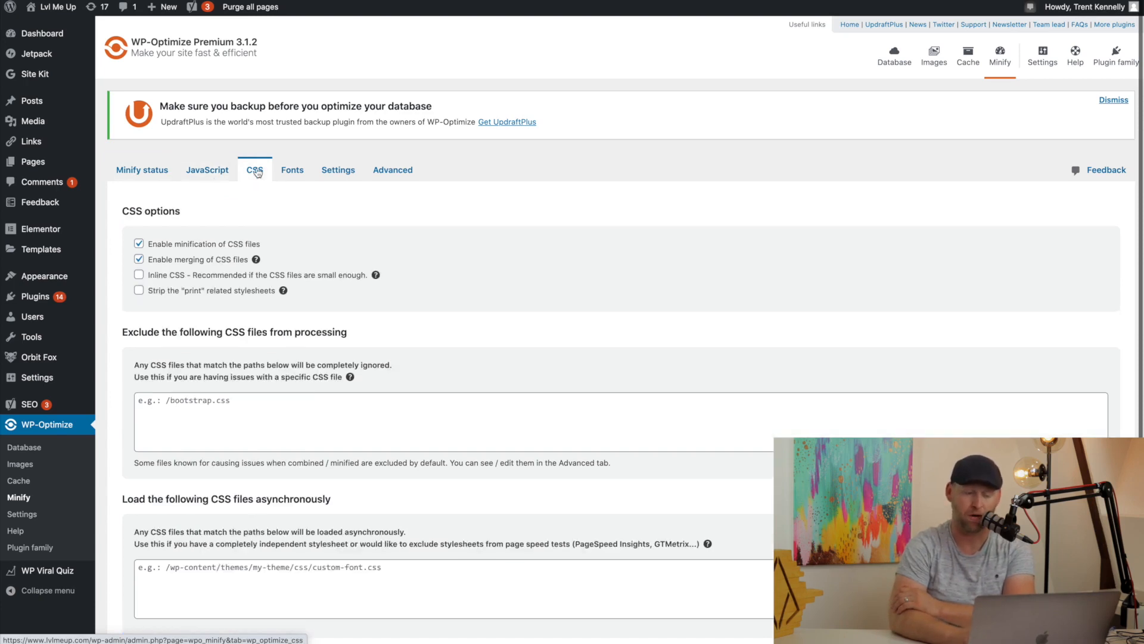
pyautogui.click(207, 171)
pyautogui.click(154, 173)
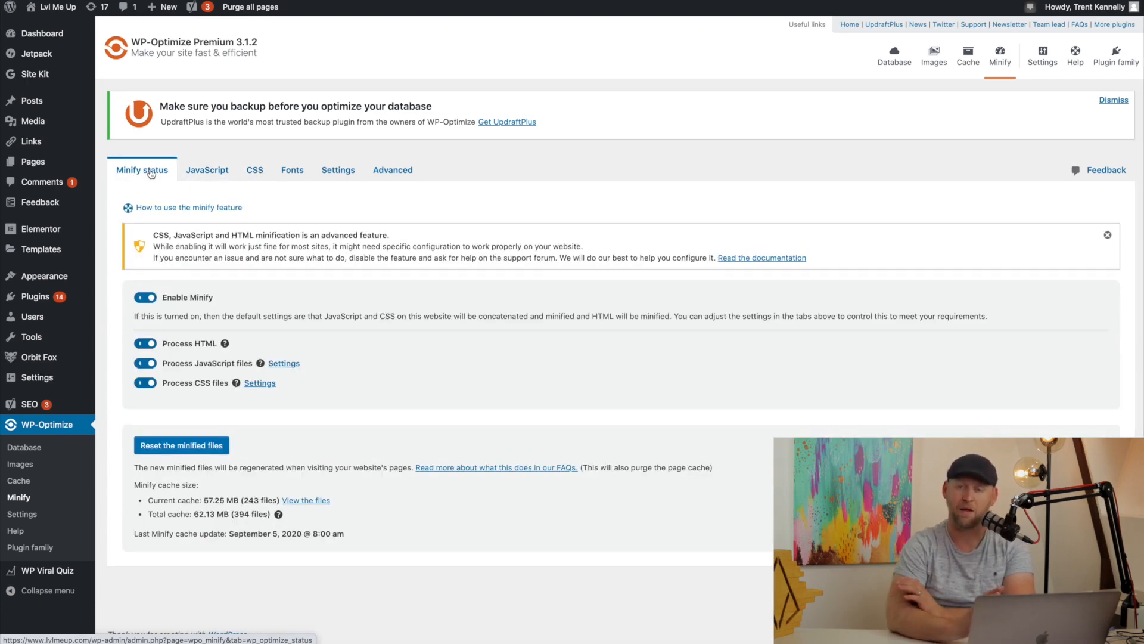